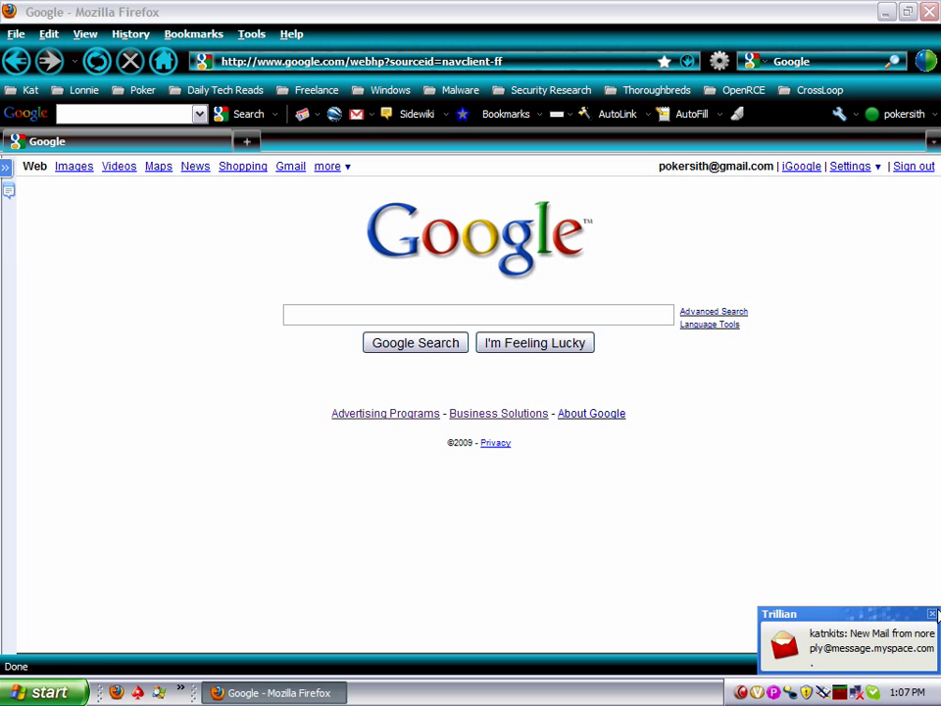
- Dismiss the Trillian new-mail popup over Firefox's Google home page
{"action": "left_click", "coordinate": [932, 618]}
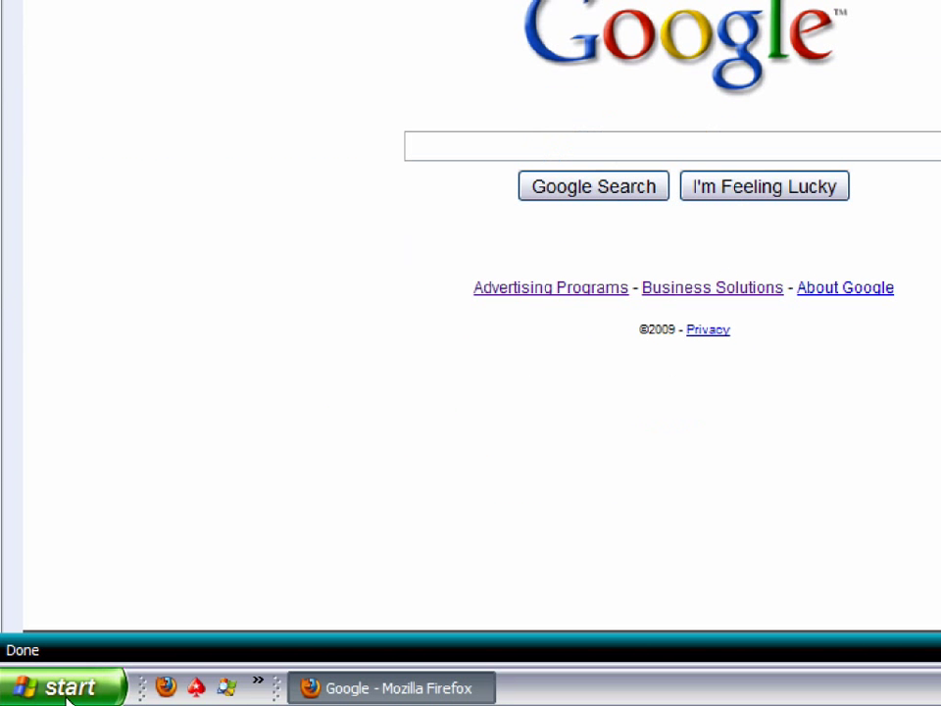
- Open Network Connections through Start > Connect To > Show all connections
{"action": "left_click", "coordinate": [65, 691]}
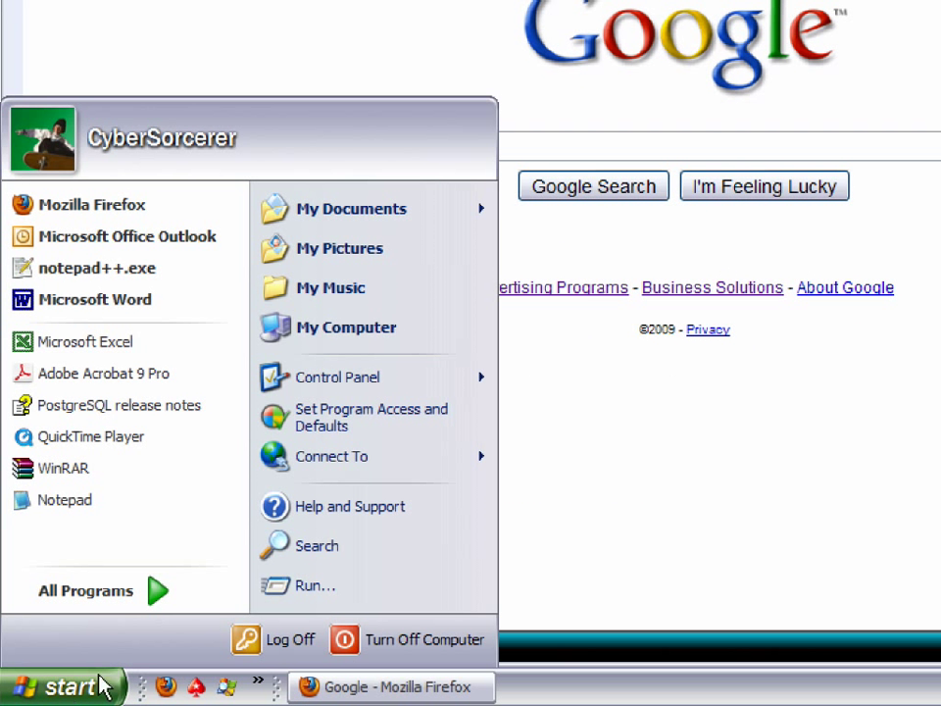
{"action": "mouse_move", "coordinate": [421, 465]}
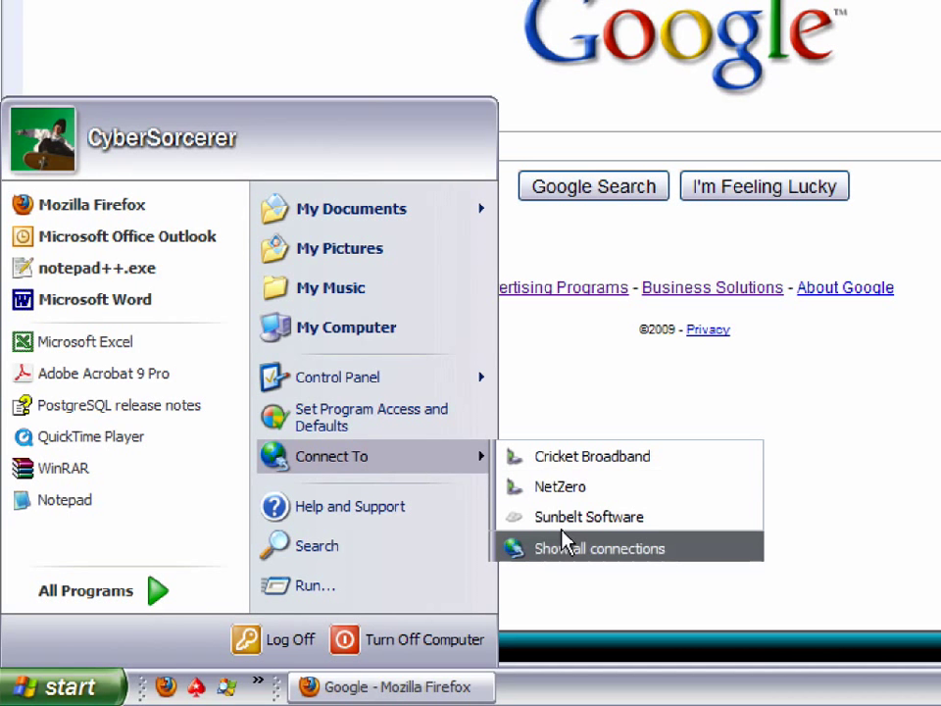
{"action": "left_click", "coordinate": [566, 541]}
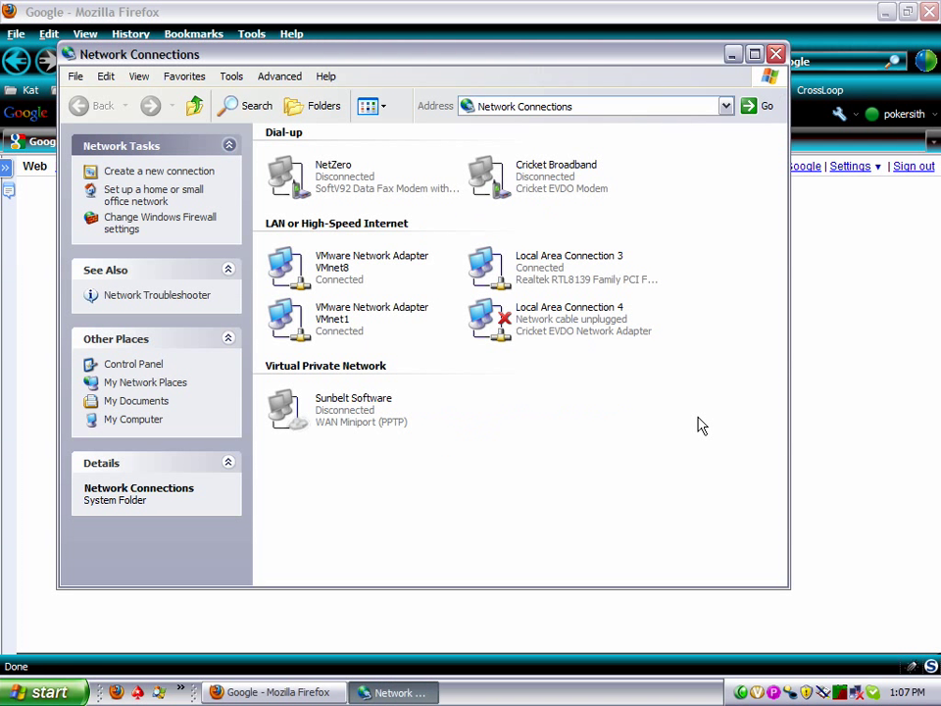
- Open Local Area Connection 4's properties and, from its Advanced page, the Windows Firewall settings
{"action": "right_click", "coordinate": [554, 322]}
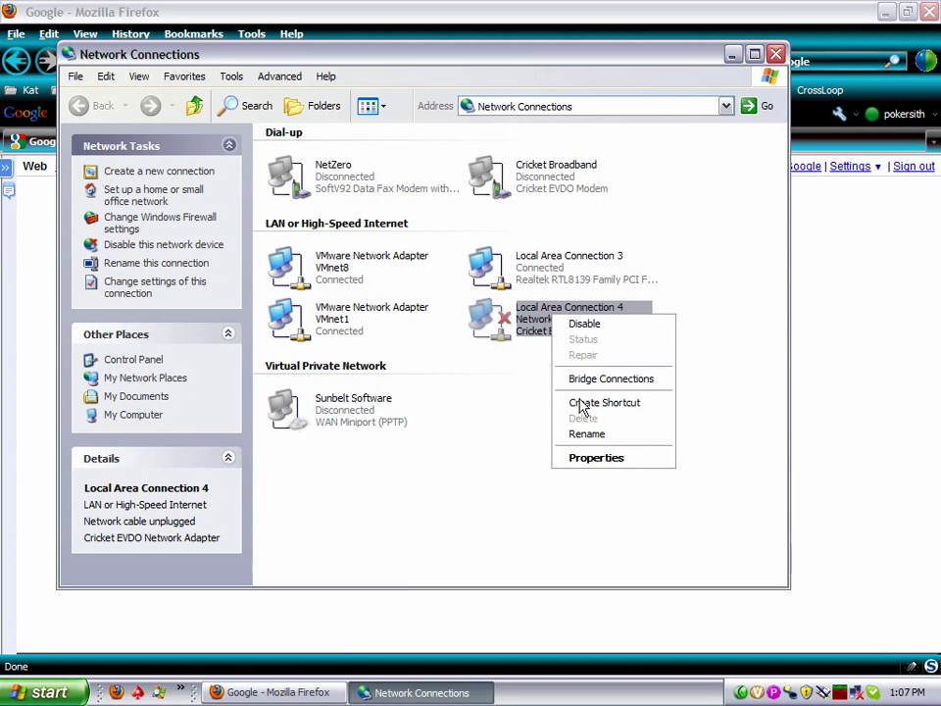
{"action": "left_click", "coordinate": [585, 461]}
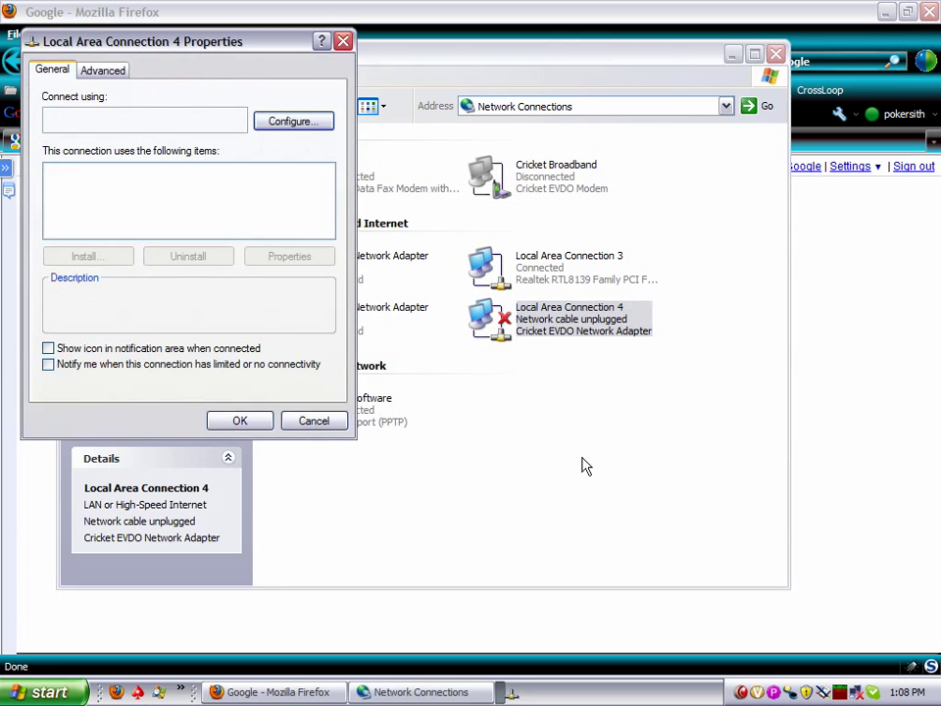
{"action": "left_click_drag", "start_coordinate": [208, 46], "coordinate": [243, 60]}
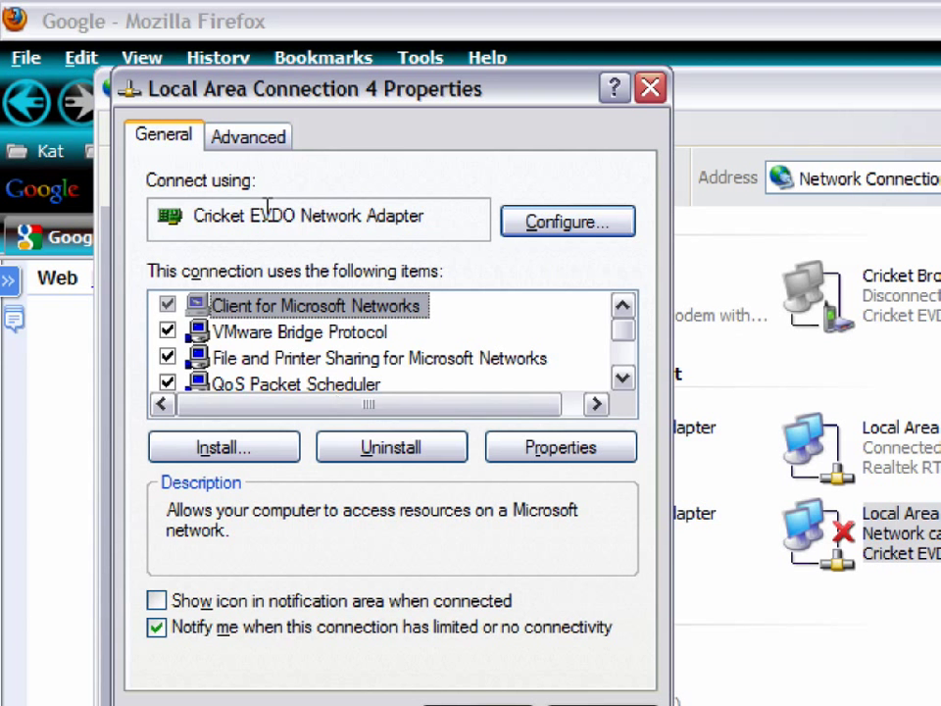
{"action": "left_click", "coordinate": [232, 141]}
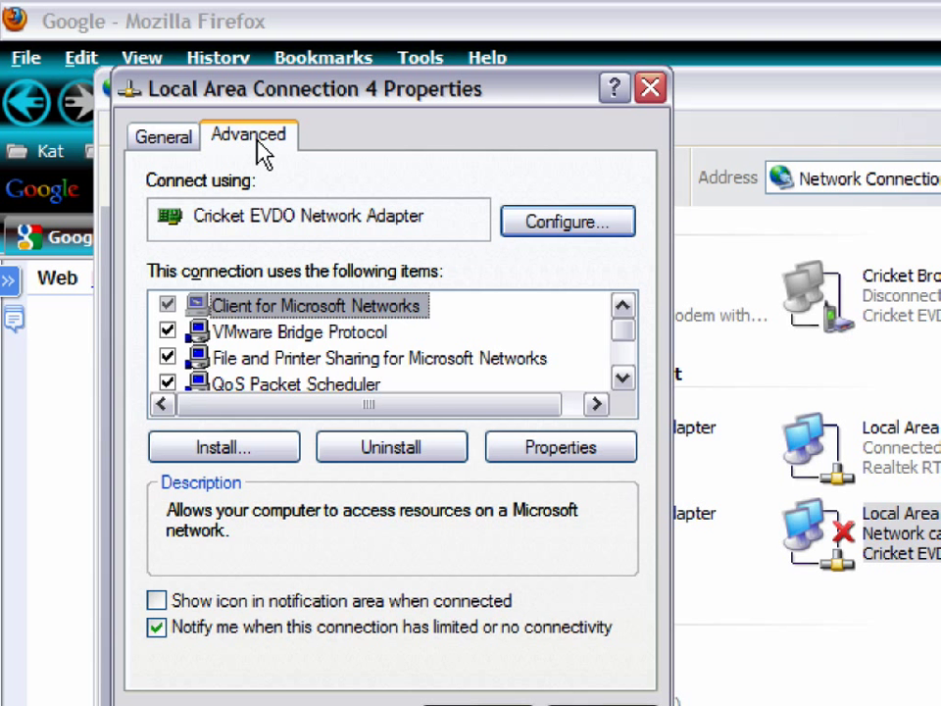
{"action": "left_click", "coordinate": [263, 152]}
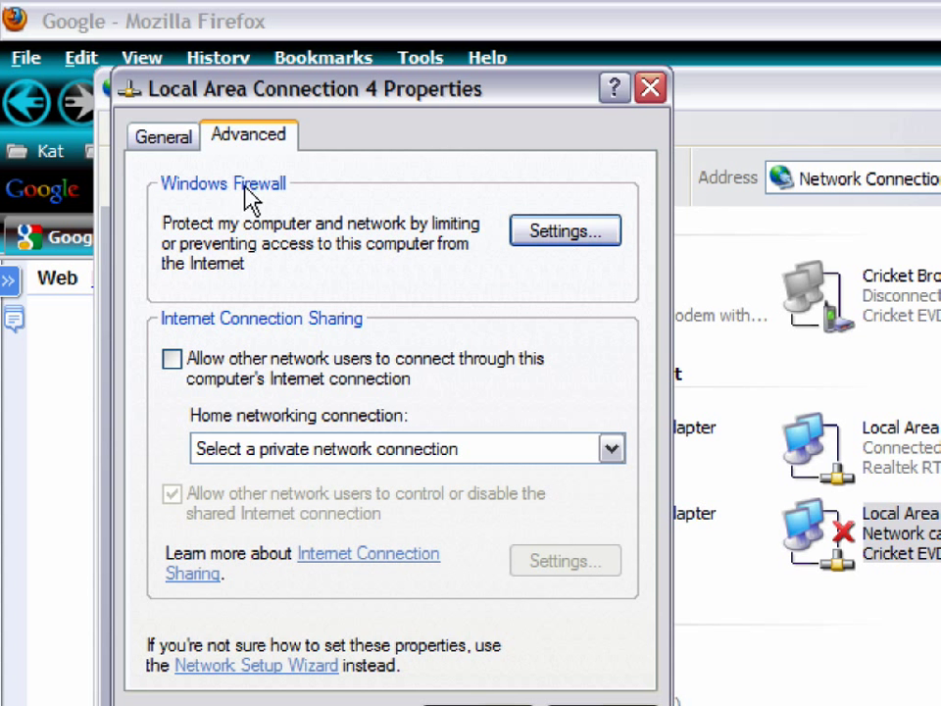
{"action": "left_click", "coordinate": [567, 236]}
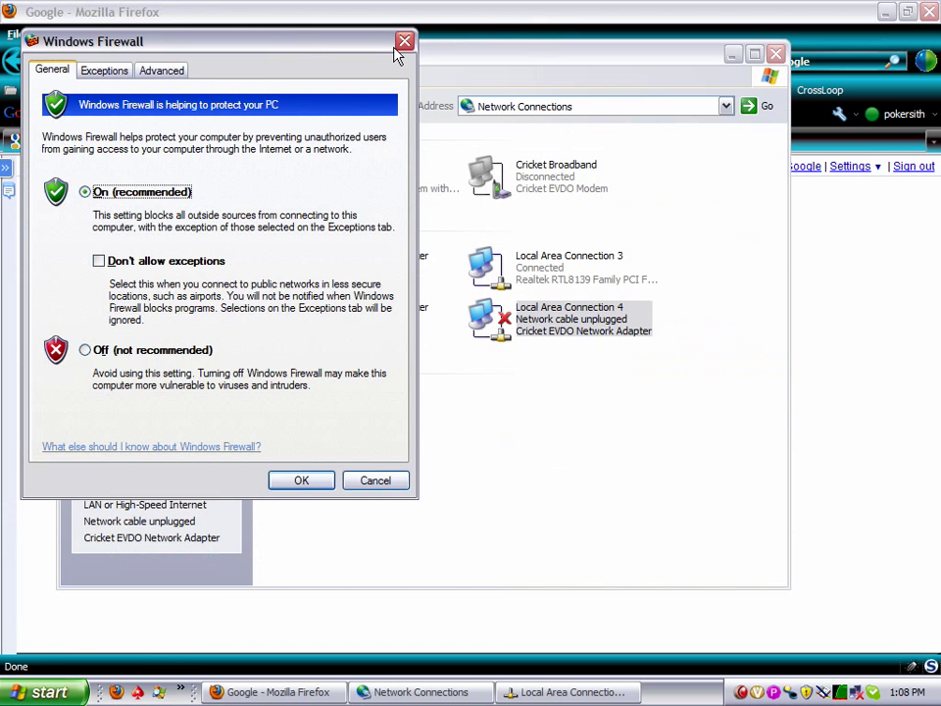
- Cancel the Windows Firewall dialog and close Local Area Connection 4's properties
{"action": "left_click", "coordinate": [478, 52]}
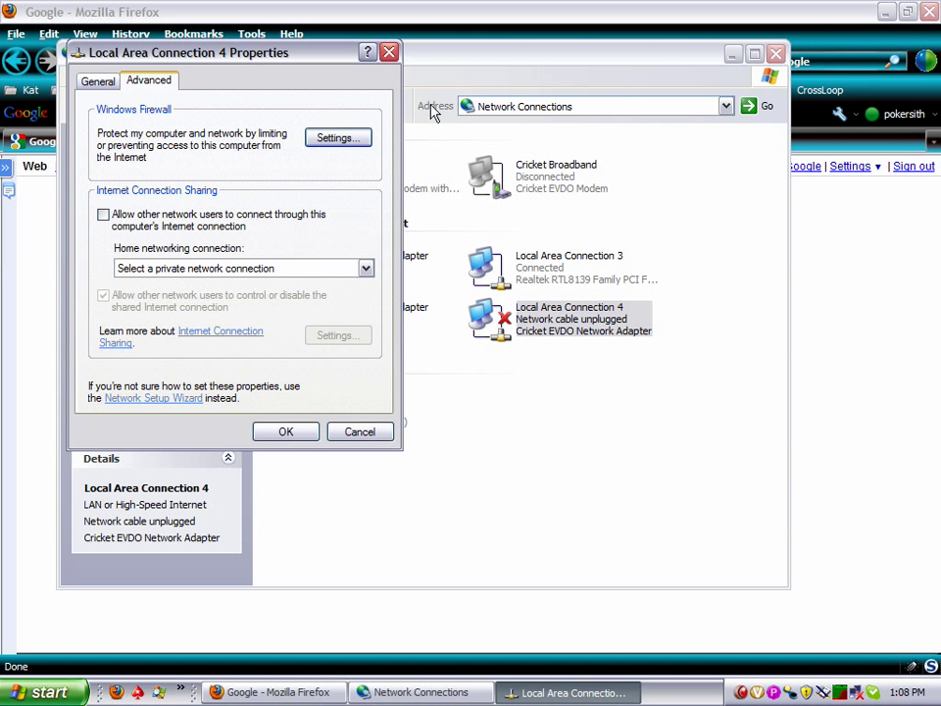
{"action": "left_click", "coordinate": [388, 53]}
- Close Network Connections and run firewall.cpl from Start > Run to reopen Windows Firewall
{"action": "left_click", "coordinate": [777, 55]}
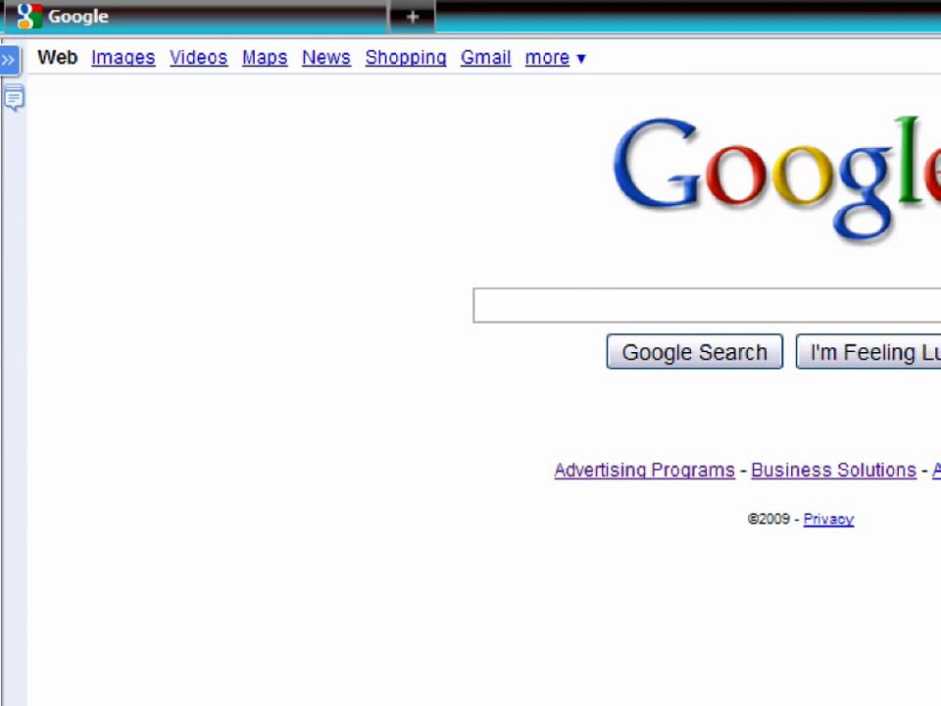
{"action": "left_click", "coordinate": [88, 683]}
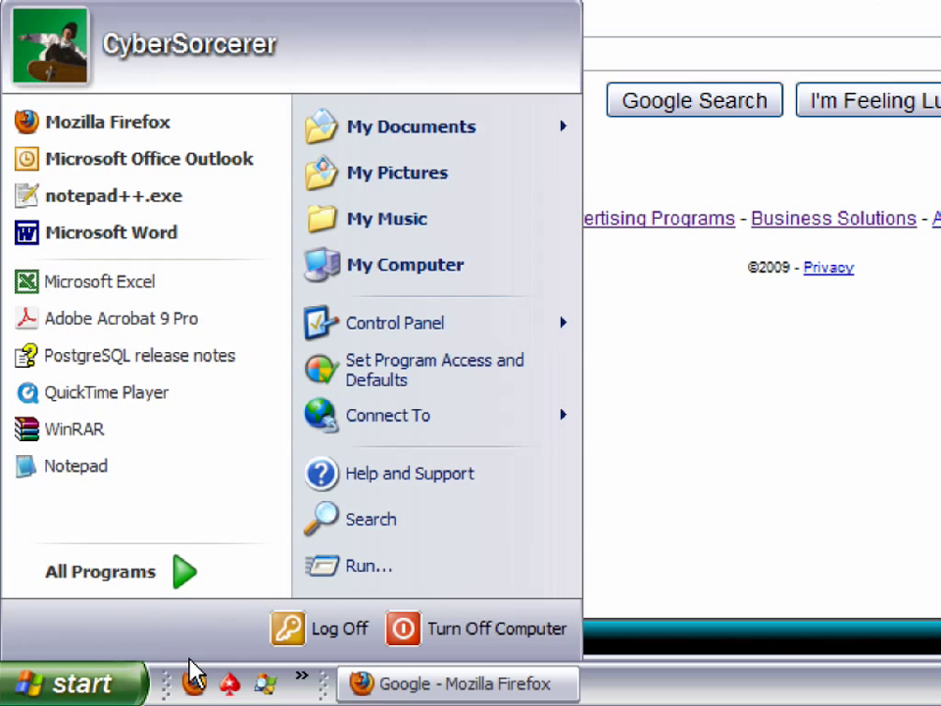
{"action": "left_click", "coordinate": [379, 569]}
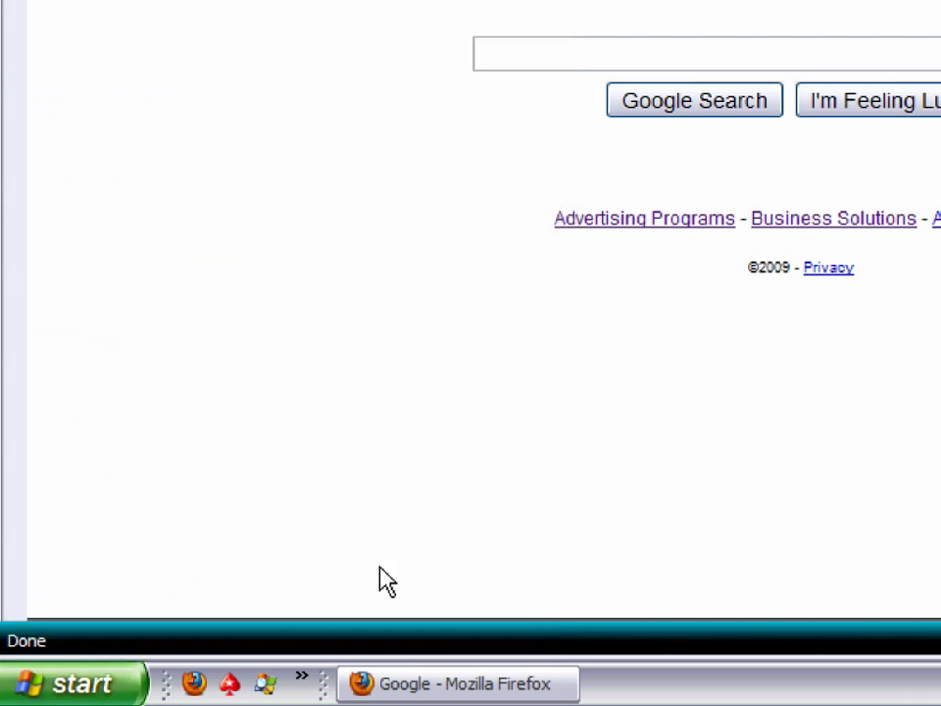
{"action": "key", "text": "BackSpace"}
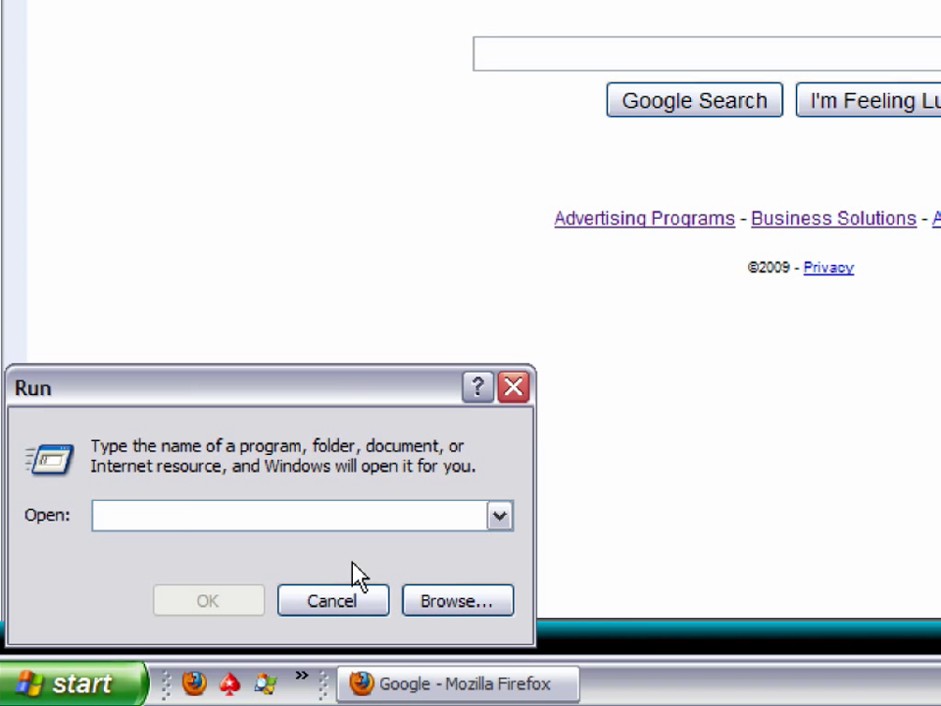
{"action": "type", "text": "firewall.cpl"}
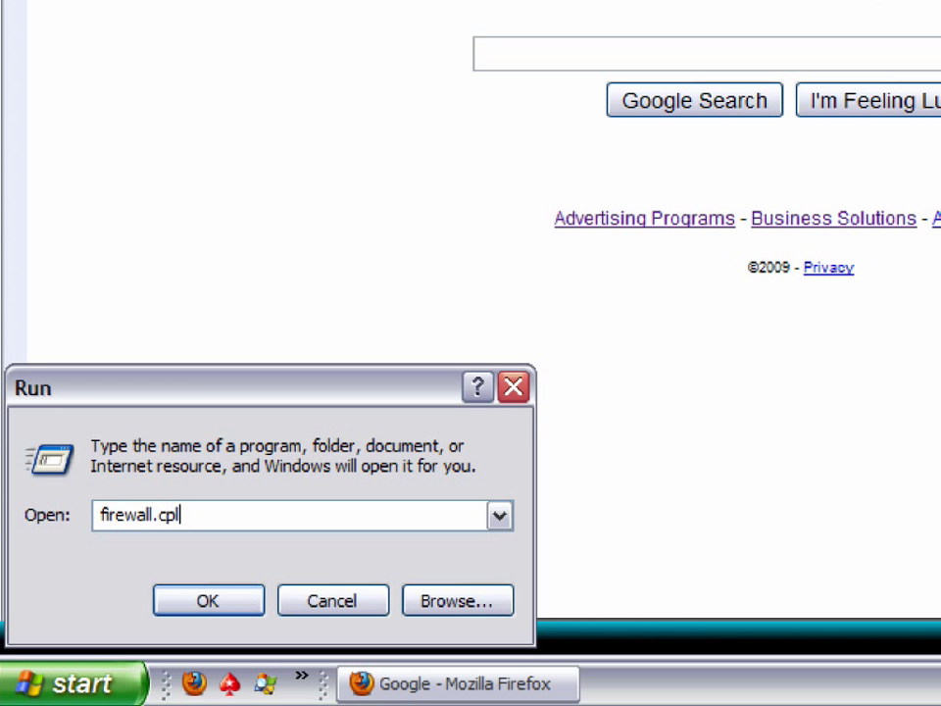
{"action": "key", "text": "Return"}
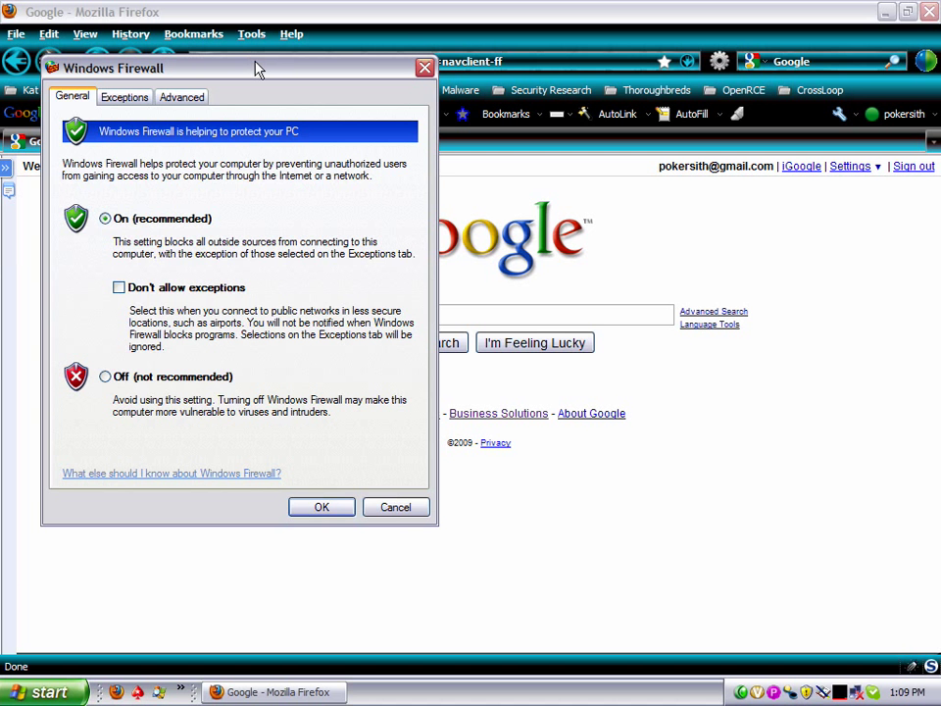
{"action": "left_click_drag", "start_coordinate": [254, 63], "coordinate": [249, 46]}
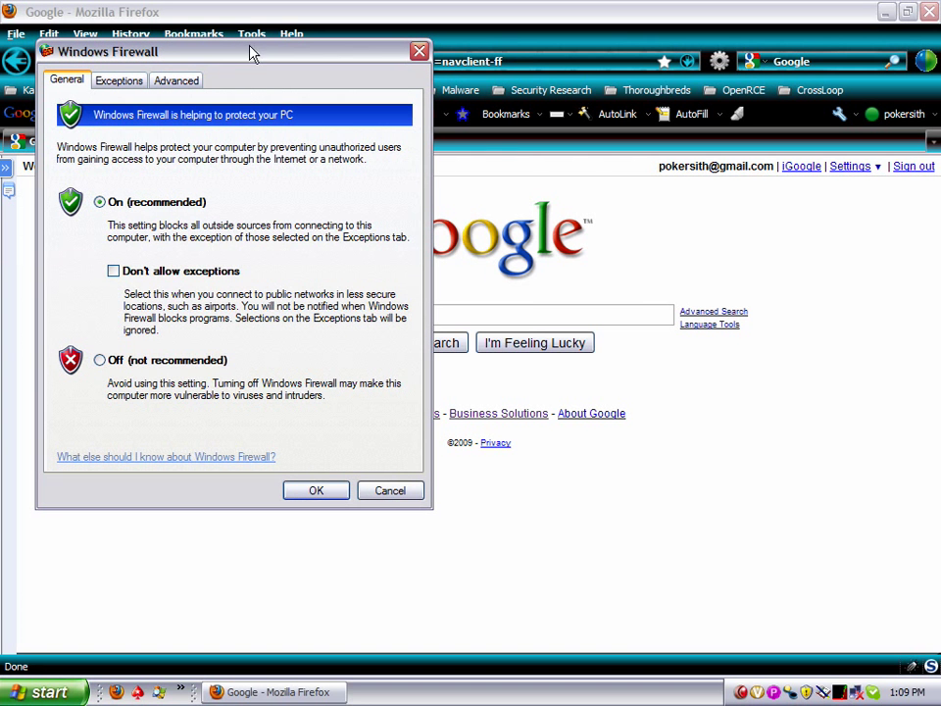
{"action": "key", "text": "Tab"}
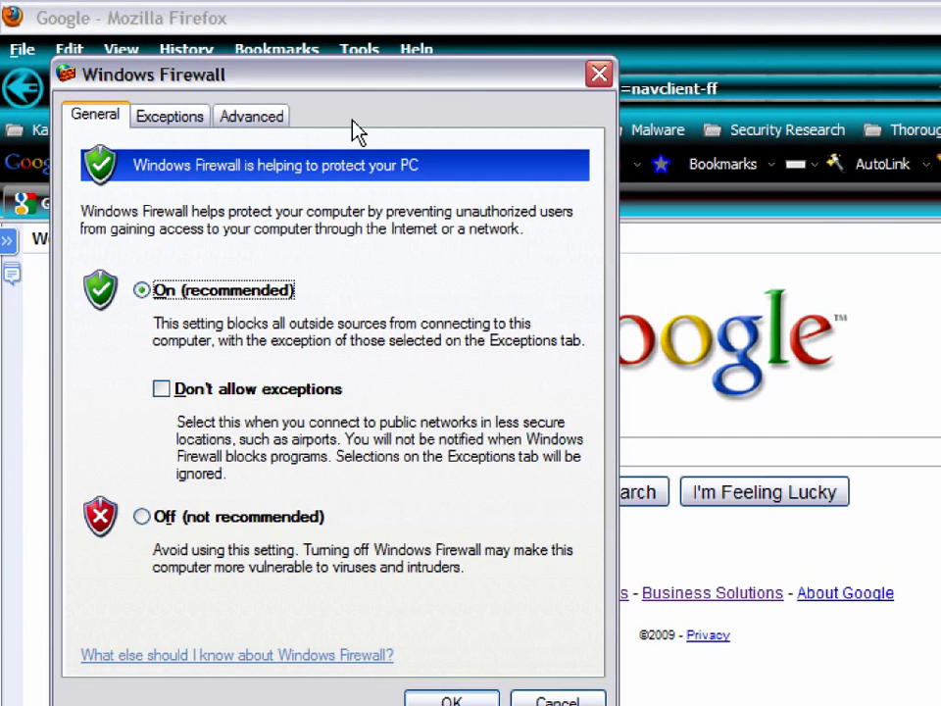
{"action": "left_click_drag", "start_coordinate": [338, 79], "coordinate": [333, 42]}
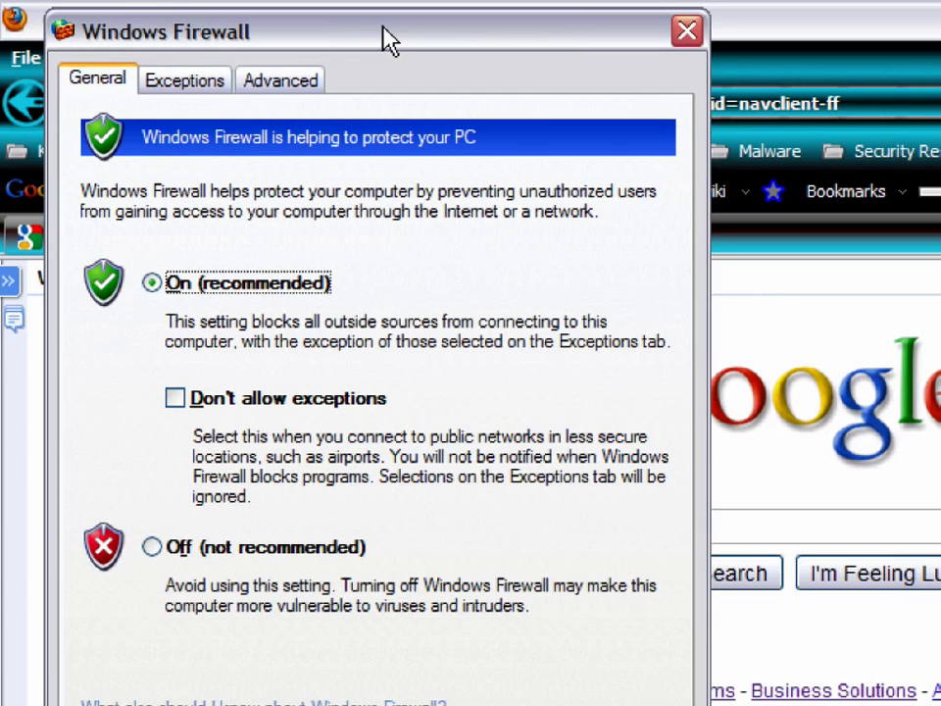
{"action": "left_click_drag", "start_coordinate": [390, 41], "coordinate": [411, 16]}
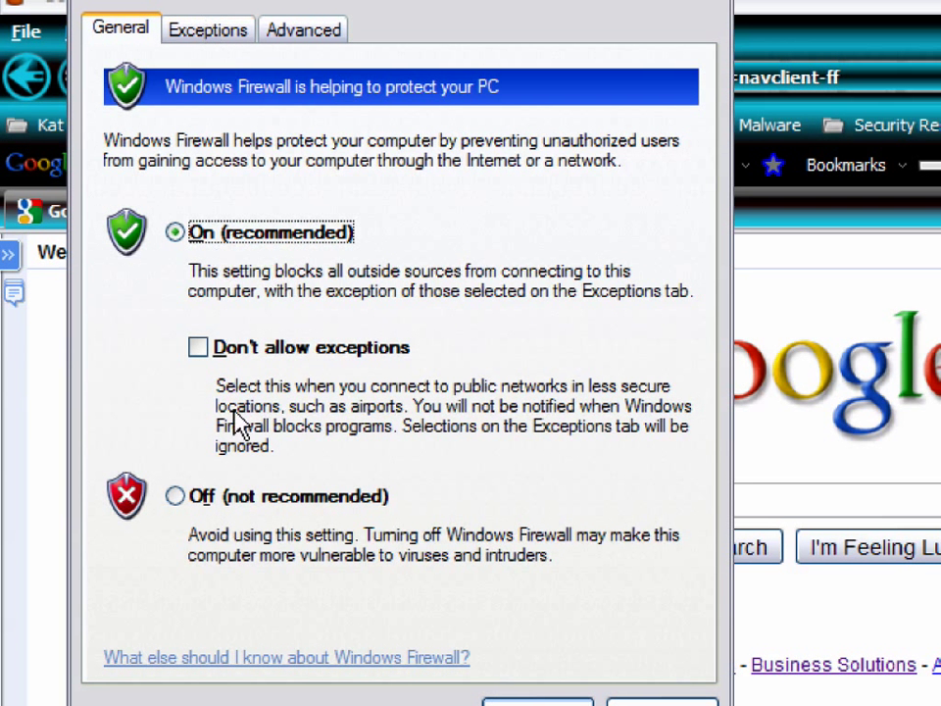
- Scroll through the full Exceptions list of programs and services, then show the Advanced page
{"action": "left_click", "coordinate": [196, 32]}
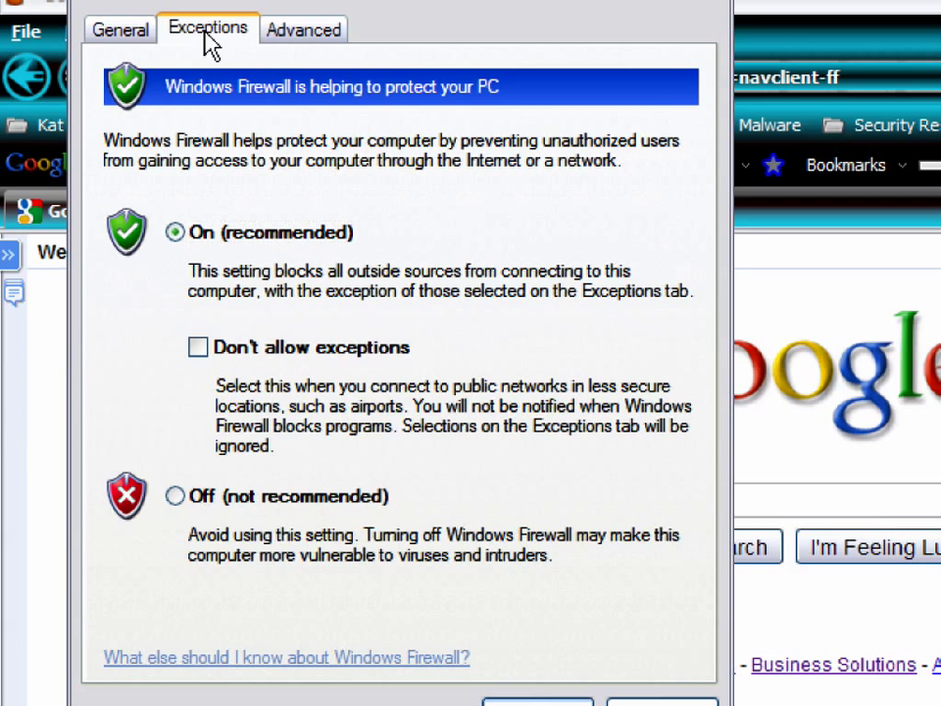
{"action": "left_click_drag", "start_coordinate": [693, 248], "coordinate": [682, 479]}
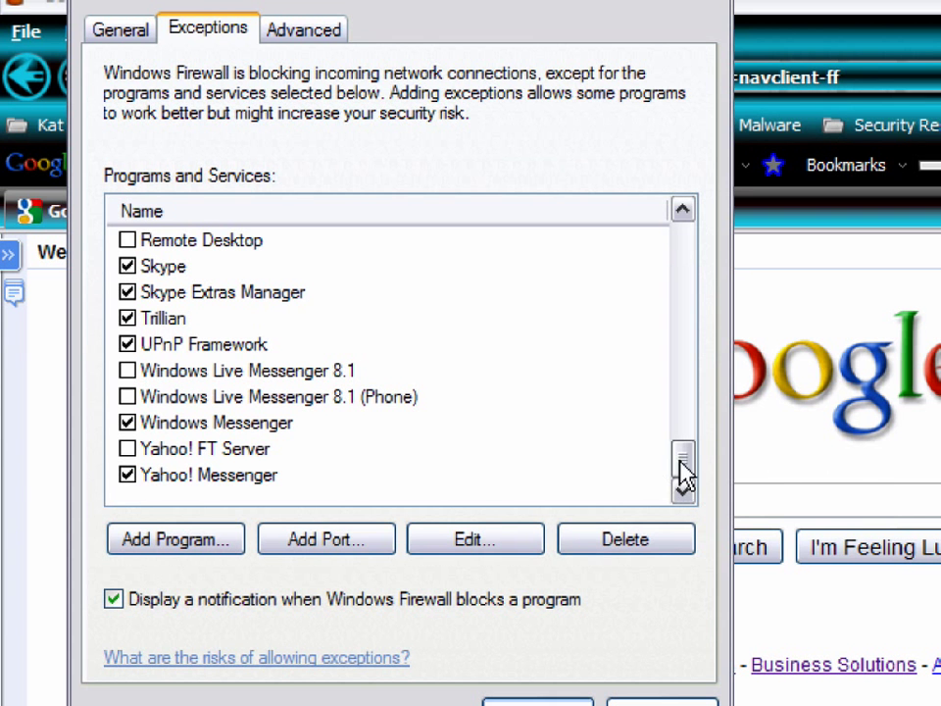
{"action": "mouse_move", "coordinate": [686, 473]}
{"action": "left_mouse_down"}
{"action": "mouse_move", "coordinate": [683, 396]}
{"action": "mouse_move", "coordinate": [684, 495]}
{"action": "left_mouse_up"}
{"action": "left_click_drag", "start_coordinate": [683, 465], "coordinate": [700, 248]}
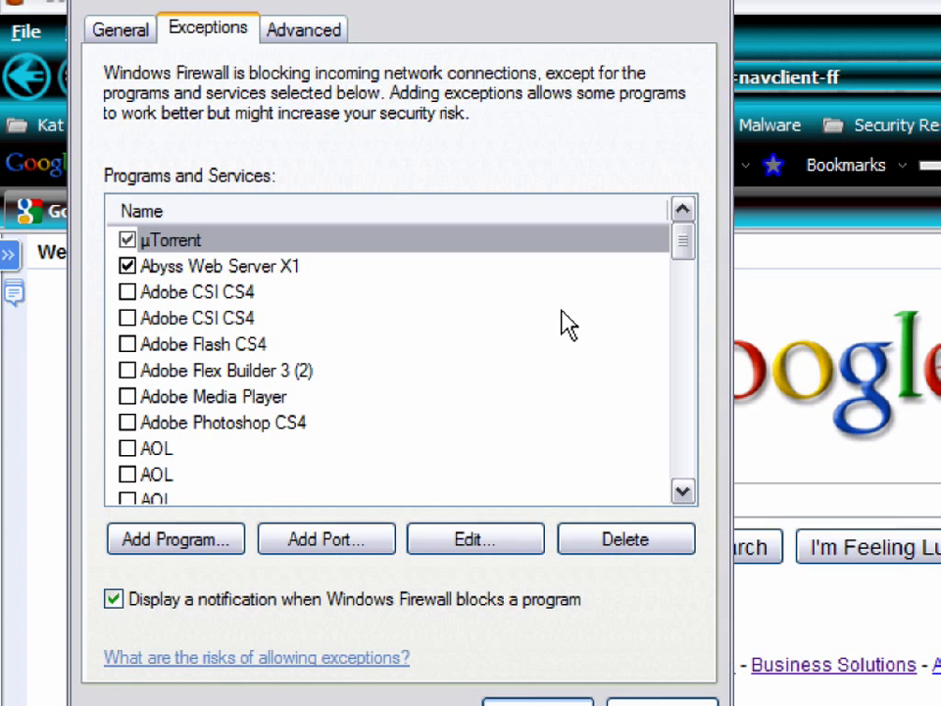
{"action": "left_click_drag", "start_coordinate": [687, 262], "coordinate": [683, 294]}
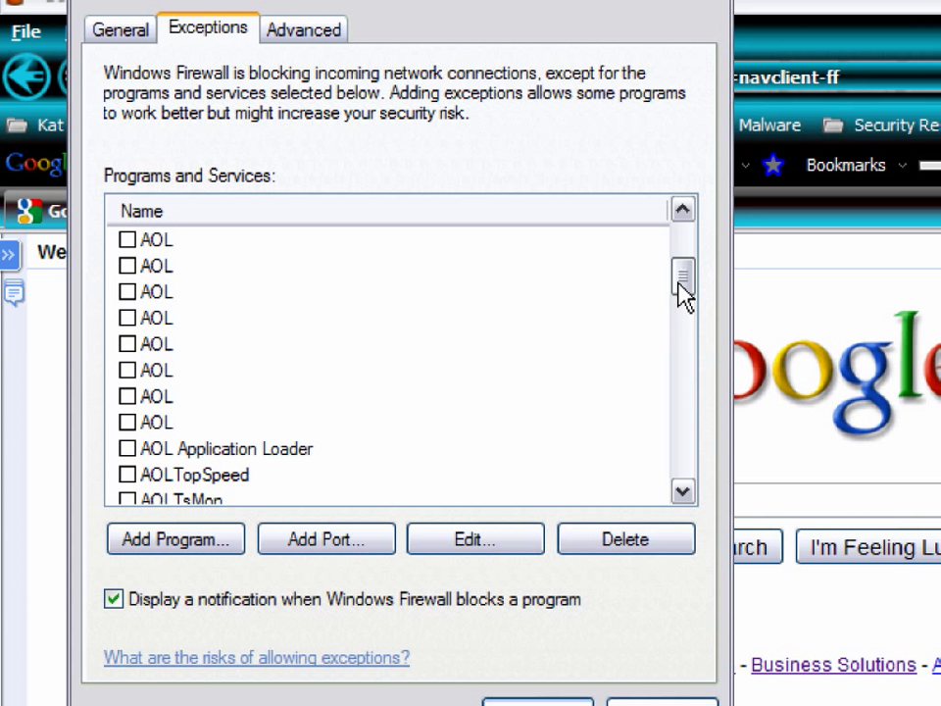
{"action": "left_click_drag", "start_coordinate": [683, 294], "coordinate": [691, 320]}
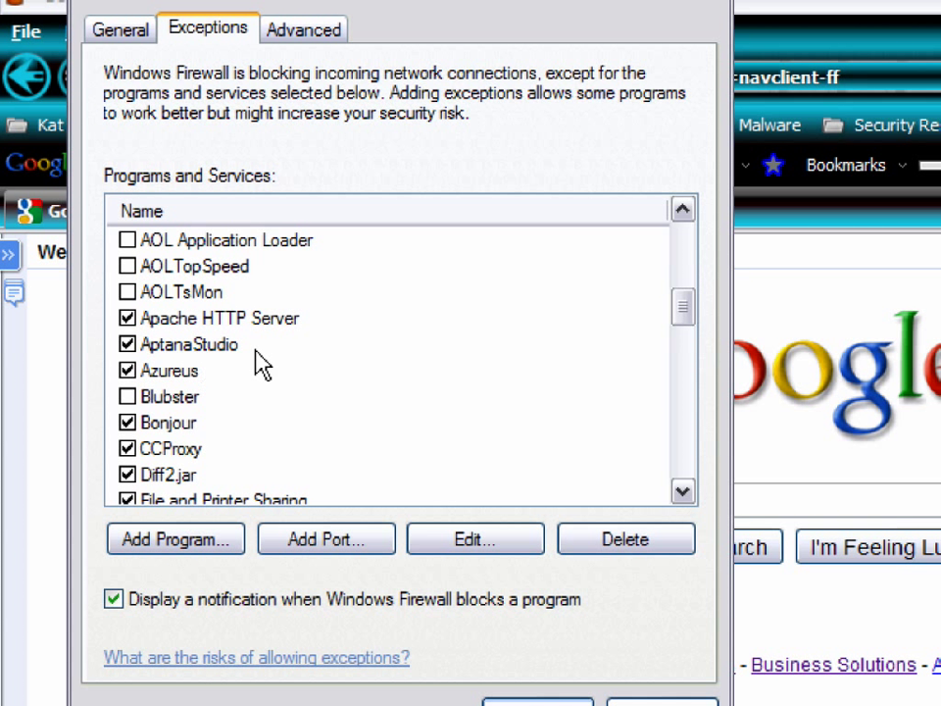
{"action": "left_click_drag", "start_coordinate": [685, 314], "coordinate": [683, 333]}
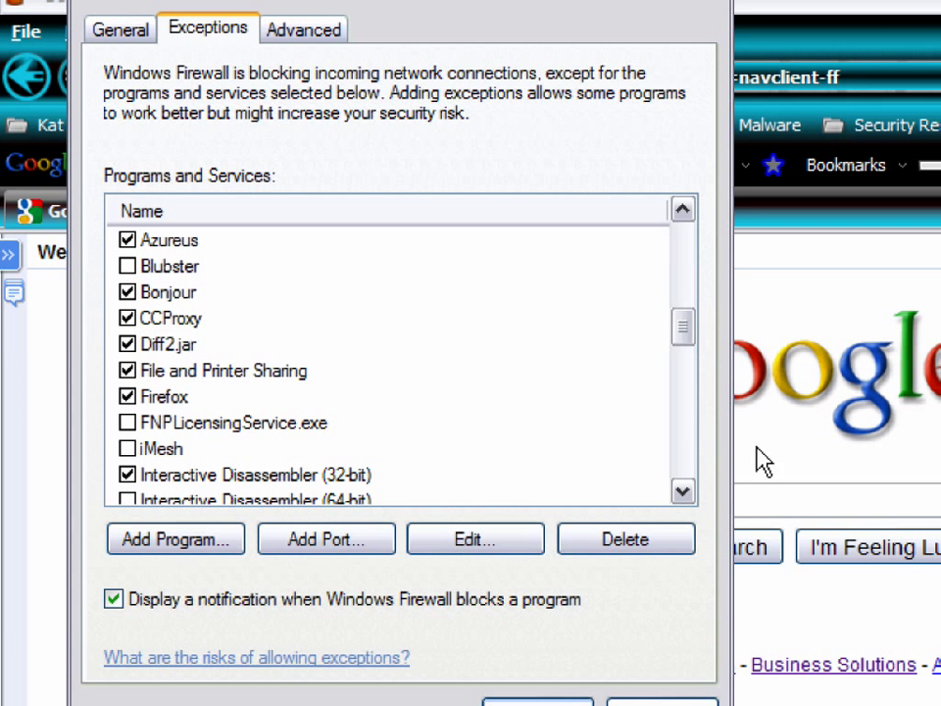
{"action": "left_click_drag", "start_coordinate": [677, 337], "coordinate": [691, 224]}
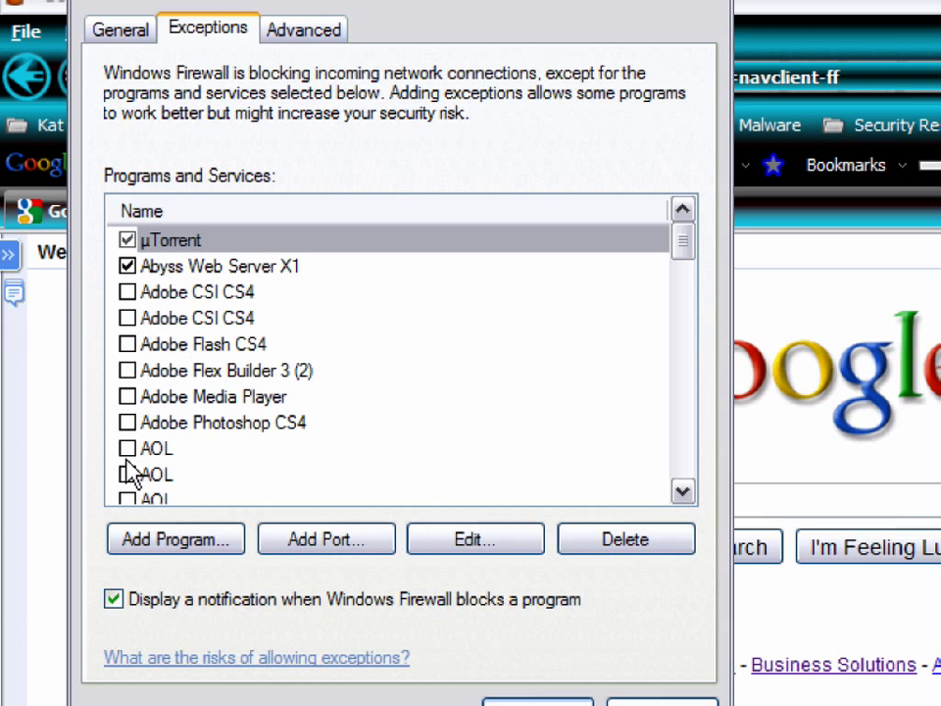
{"action": "left_click", "coordinate": [296, 38]}
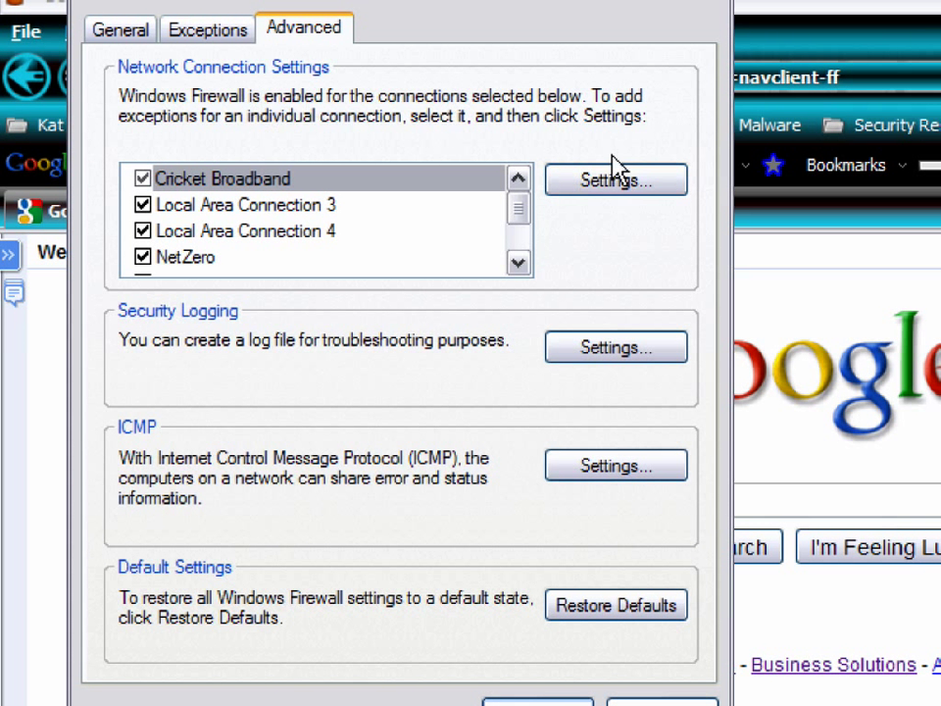
- Open the Network Connection Settings for the selected Cricket Broadband connection
{"action": "left_click", "coordinate": [612, 186]}
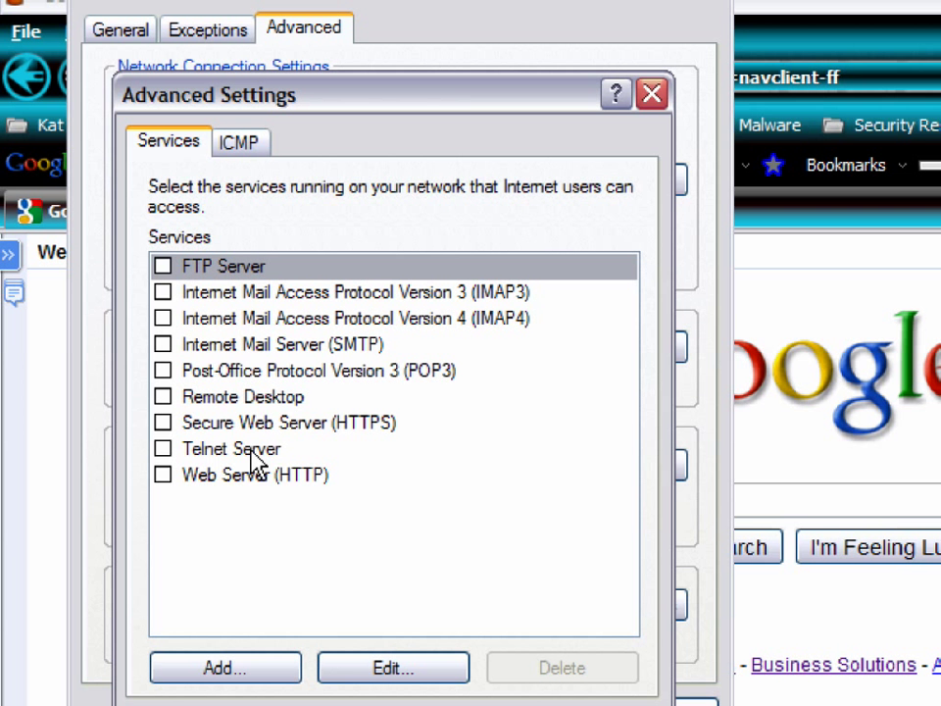
- Compare the Services and ICMP lists in Cricket Broadband's Advanced Settings, then close it unchanged
{"action": "left_click", "coordinate": [246, 149]}
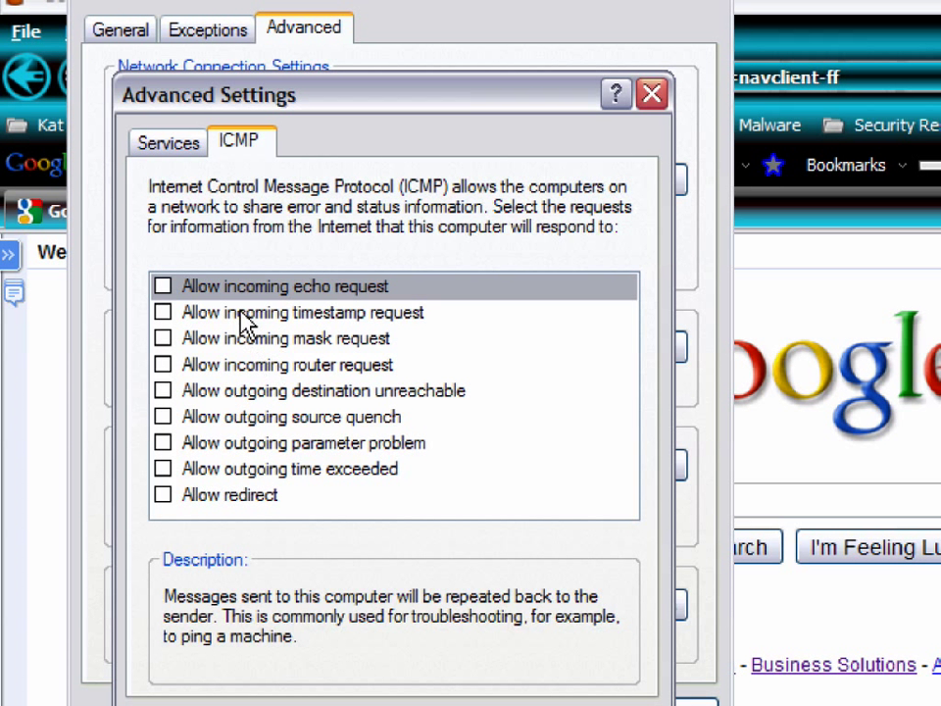
{"action": "left_click", "coordinate": [190, 147]}
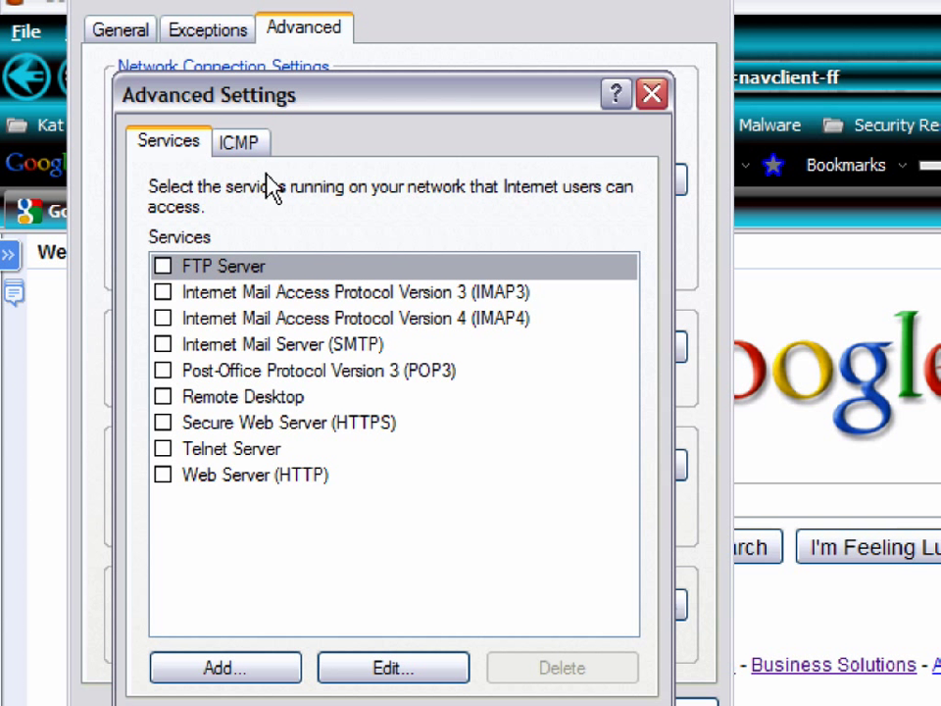
{"action": "left_click", "coordinate": [242, 145]}
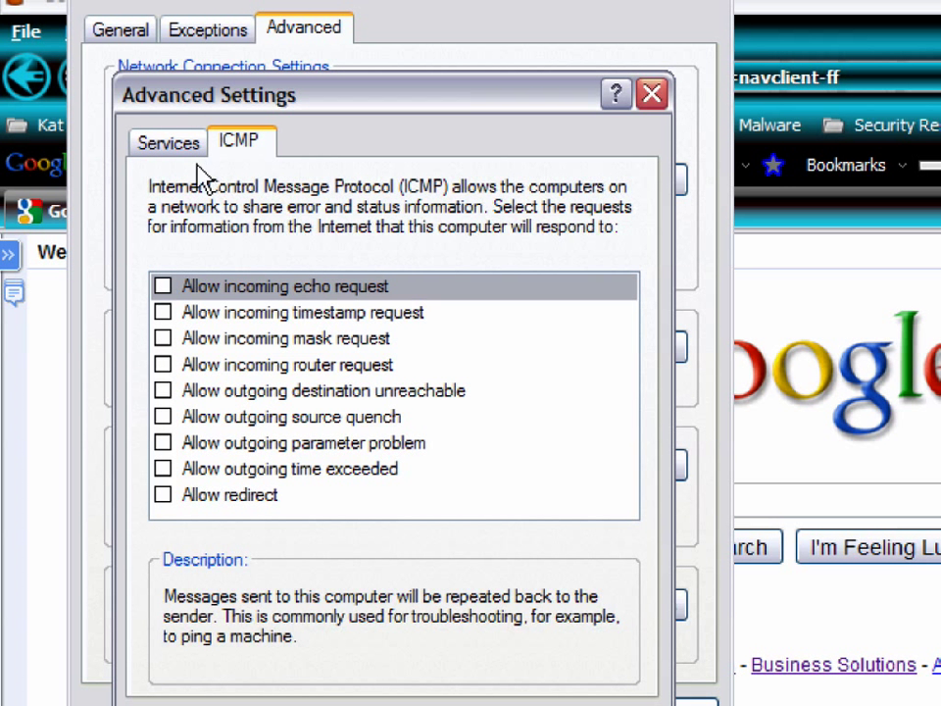
{"action": "left_click", "coordinate": [182, 140]}
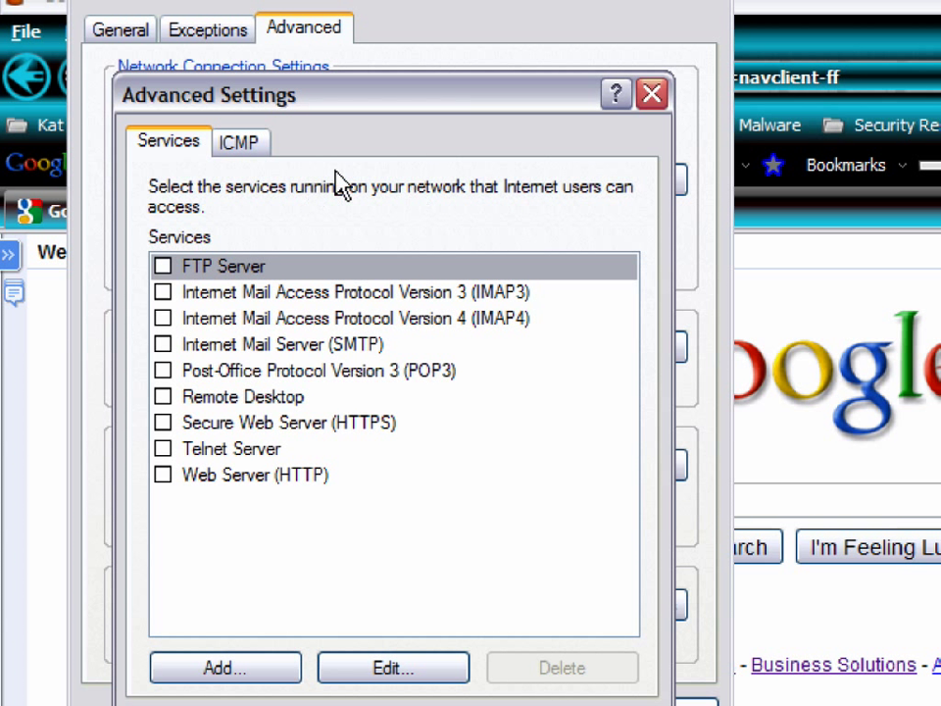
{"action": "left_click", "coordinate": [653, 95]}
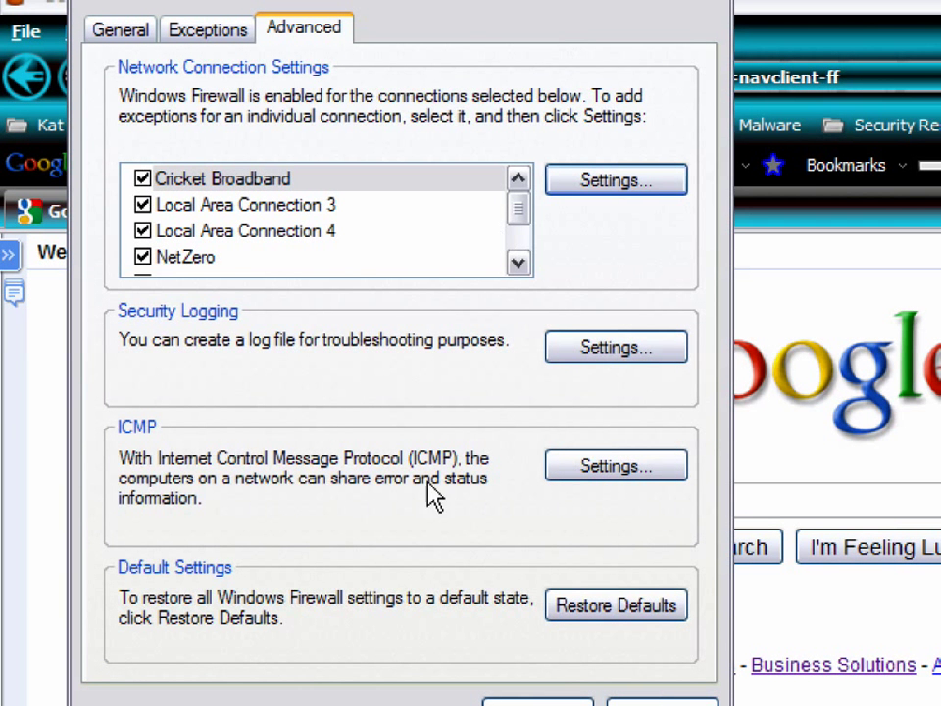
{"action": "left_click", "coordinate": [620, 349]}
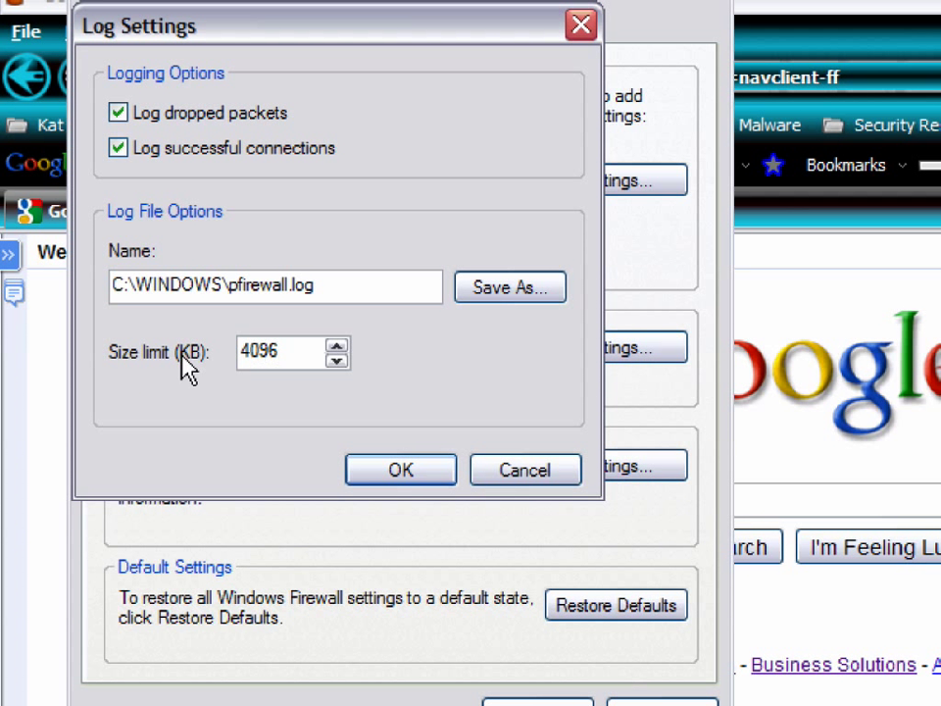
{"action": "left_click", "coordinate": [515, 472]}
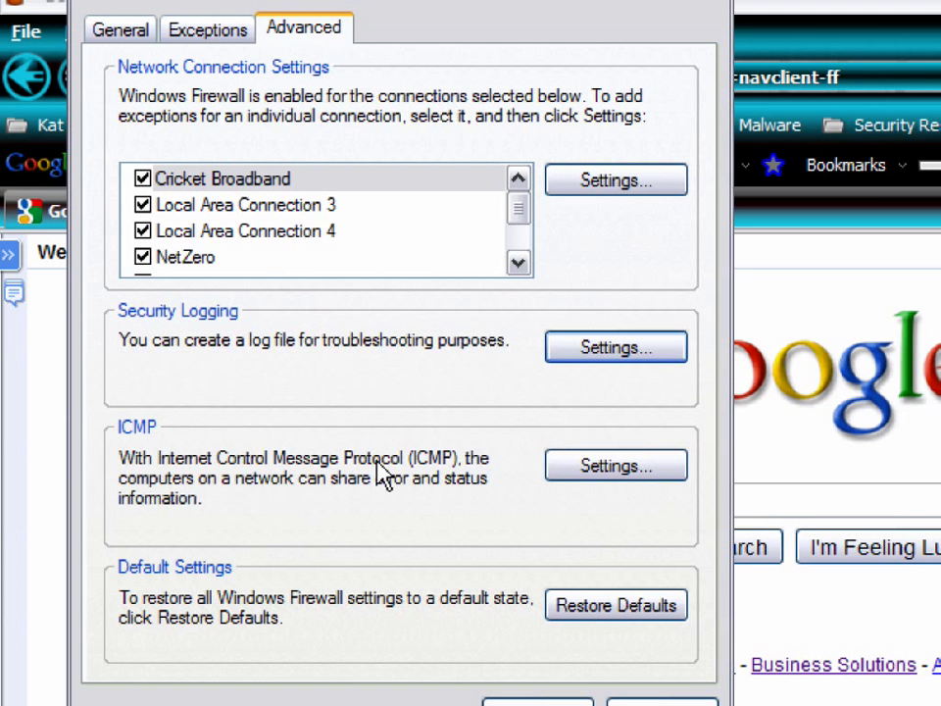
- Review ICMP settings allowing only incoming echo requests, cancel, and return to the General page
{"action": "left_click", "coordinate": [642, 475]}
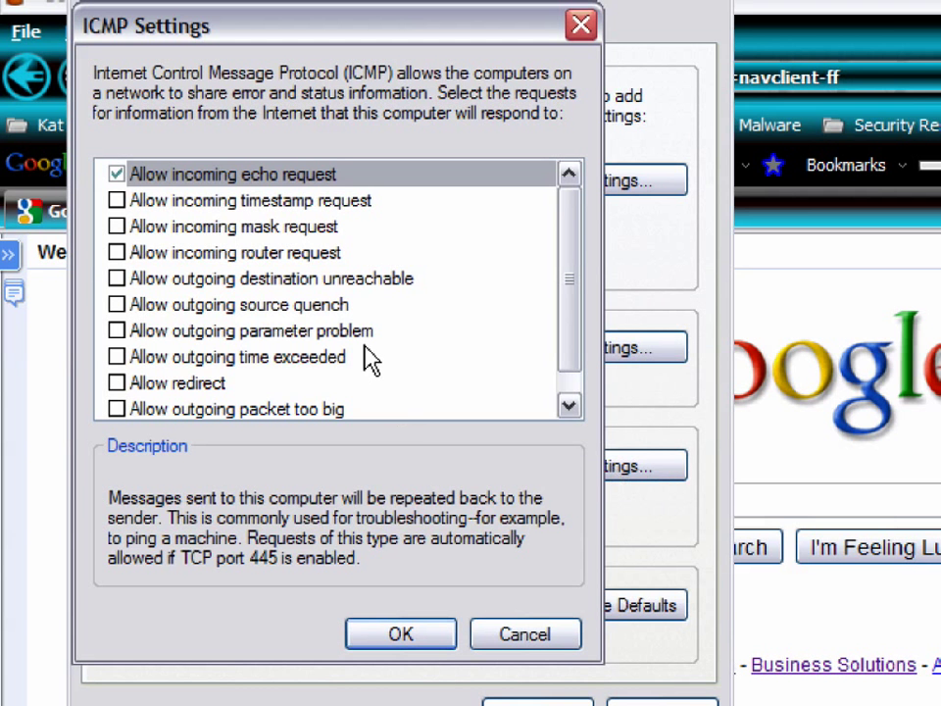
{"action": "mouse_move", "coordinate": [563, 273]}
{"action": "left_mouse_down"}
{"action": "mouse_move", "coordinate": [560, 368]}
{"action": "mouse_move", "coordinate": [567, 252]}
{"action": "left_mouse_up"}
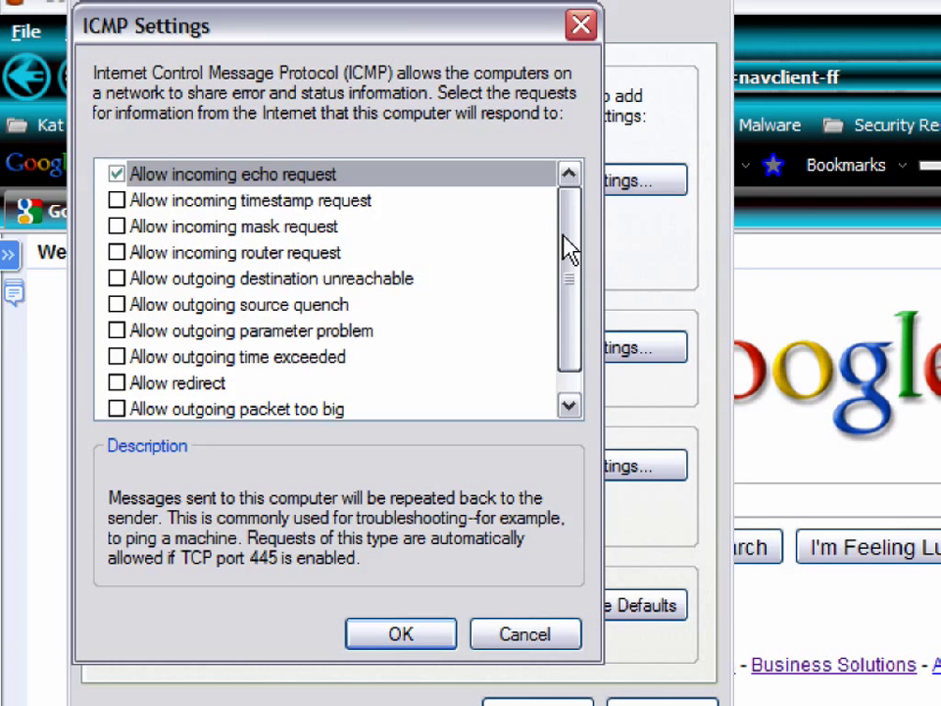
{"action": "left_click", "coordinate": [509, 635]}
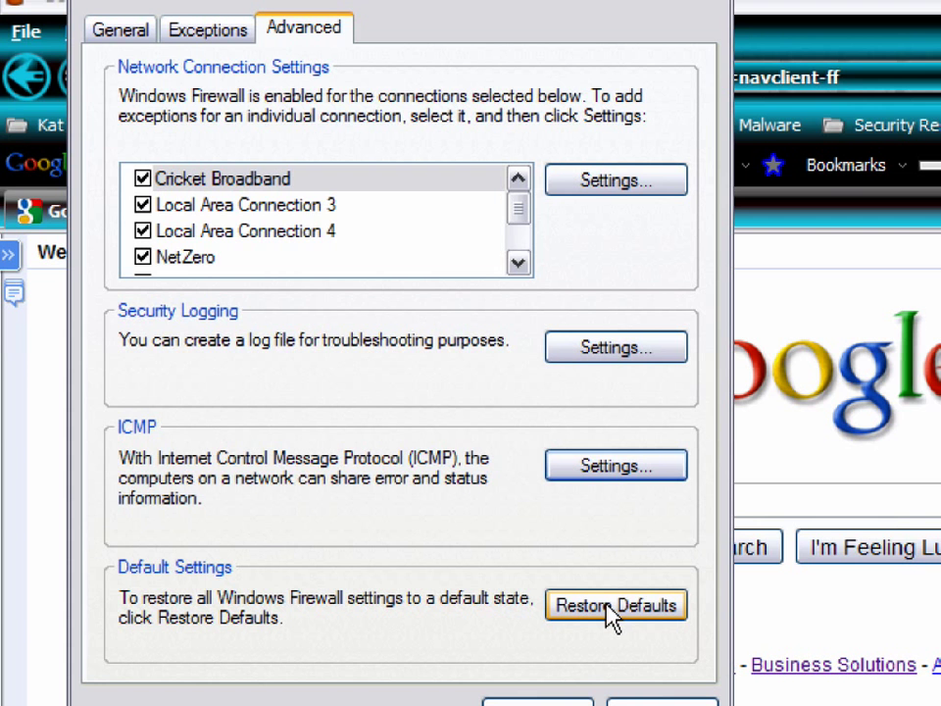
{"action": "left_click", "coordinate": [132, 34]}
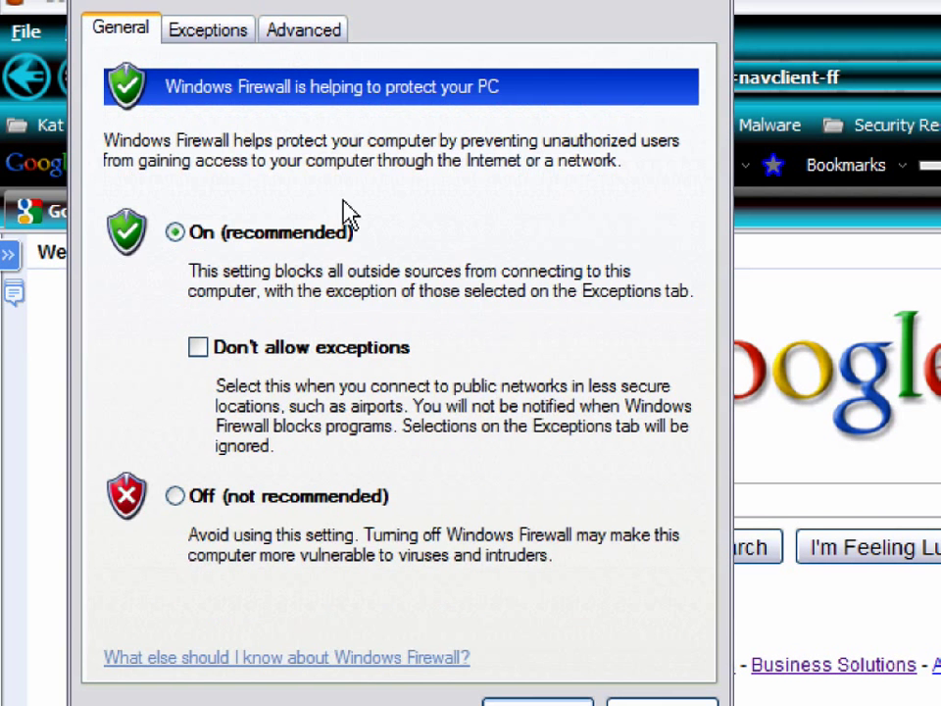
- Drag the Windows Firewall window slightly down and right so its title bar shows
{"action": "left_click_drag", "start_coordinate": [628, 0], "coordinate": [632, 19]}
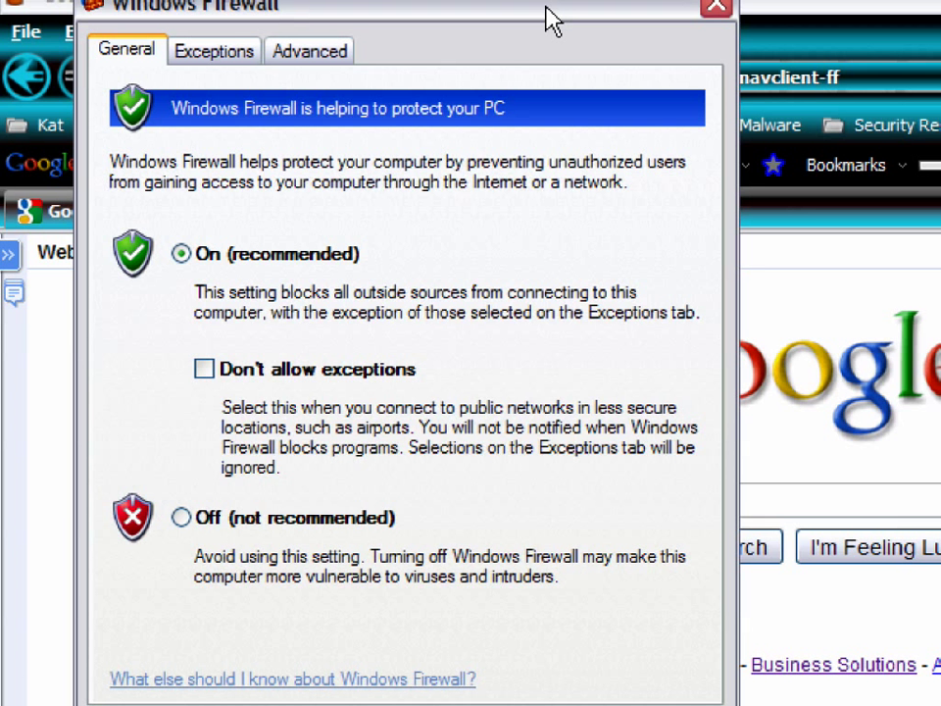
- Reposition the Windows Firewall window slightly, then close it, leaving the firewall On
{"action": "left_click_drag", "start_coordinate": [549, 12], "coordinate": [577, 27]}
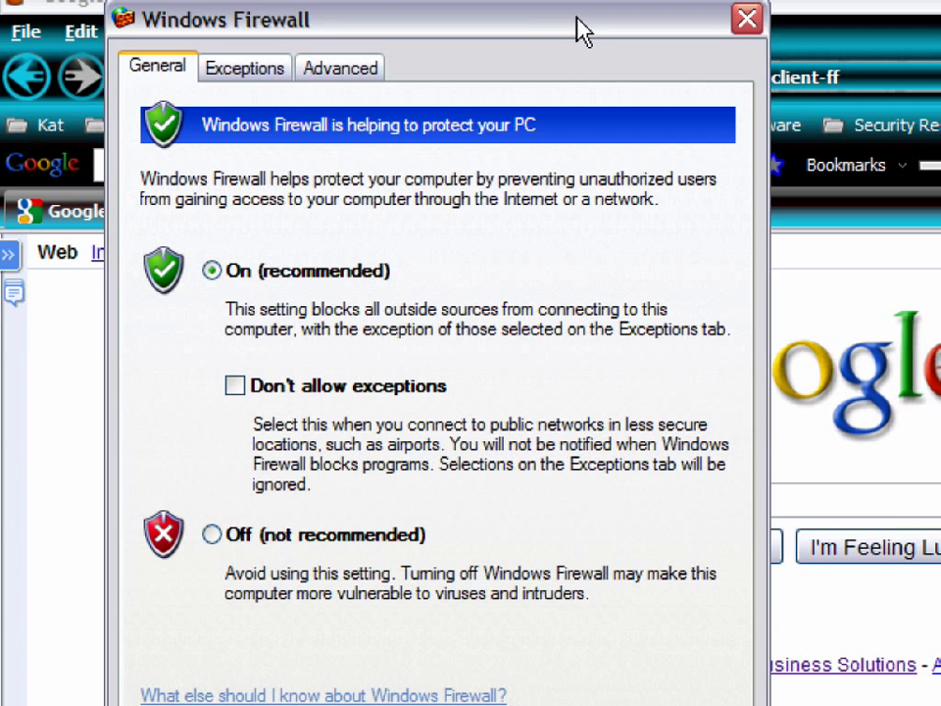
{"action": "left_click_drag", "start_coordinate": [577, 18], "coordinate": [573, 9]}
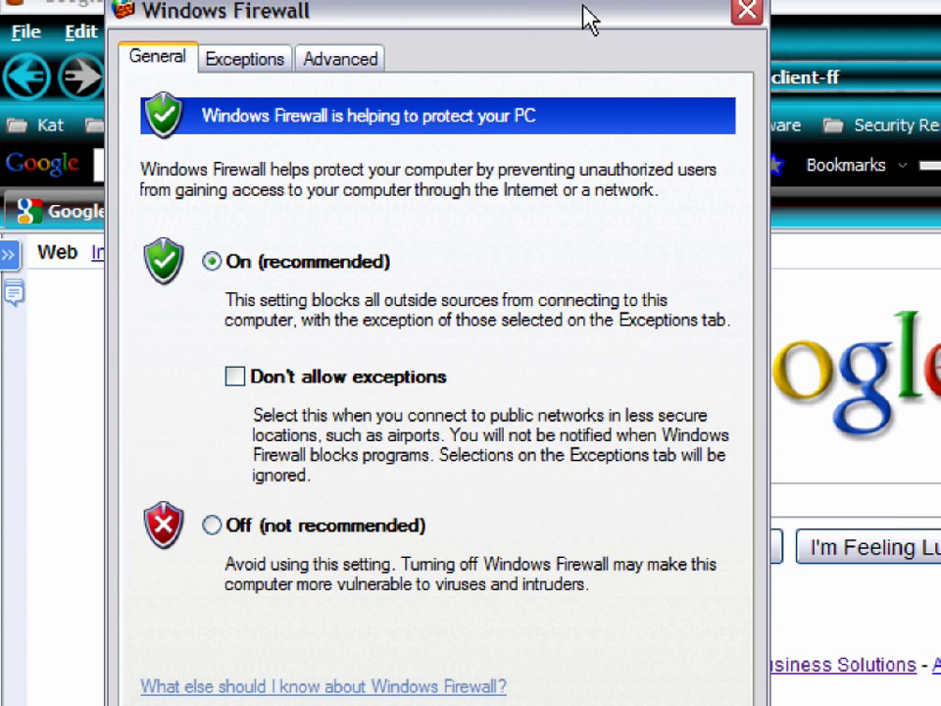
{"action": "left_click", "coordinate": [747, 13]}
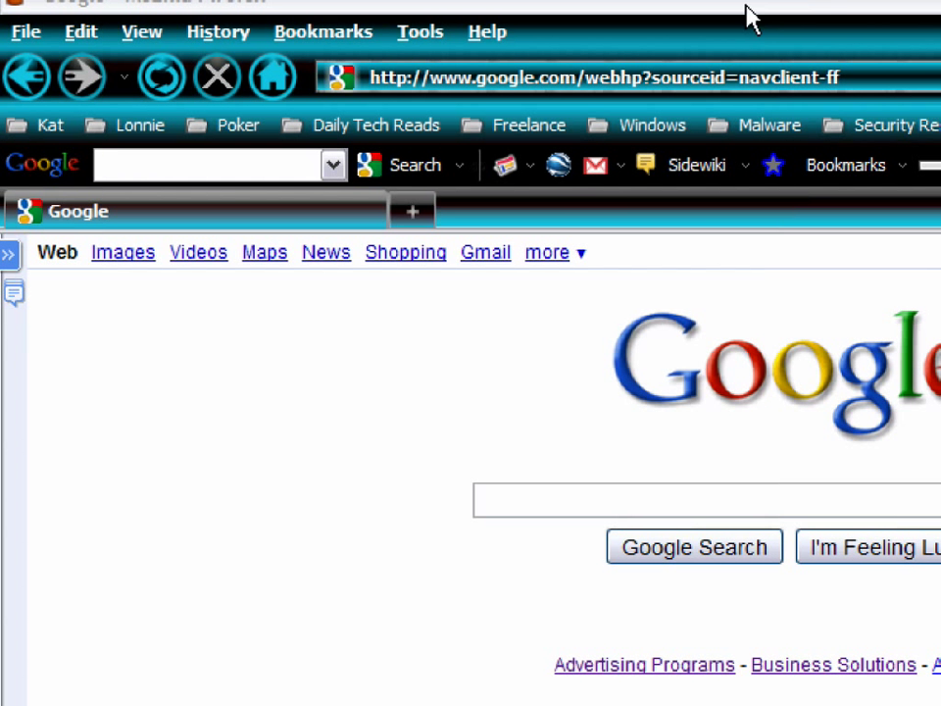